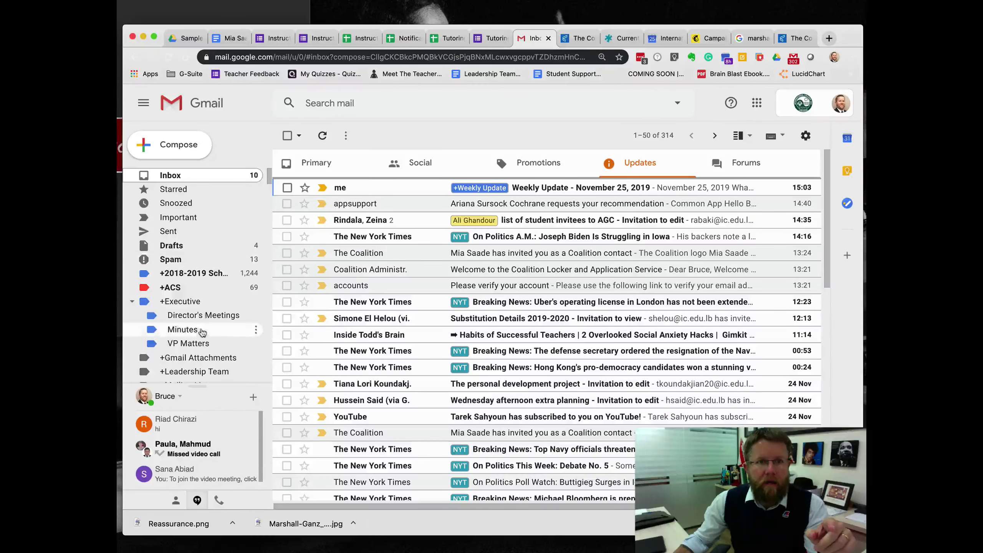
Browse the label list, open the Classroom label and look through its messages
{"action": "scroll", "coordinate": [195, 310], "scroll_direction": "down", "scroll_amount": 5}
{"action": "scroll", "coordinate": [195, 318], "scroll_direction": "down", "scroll_amount": 3}
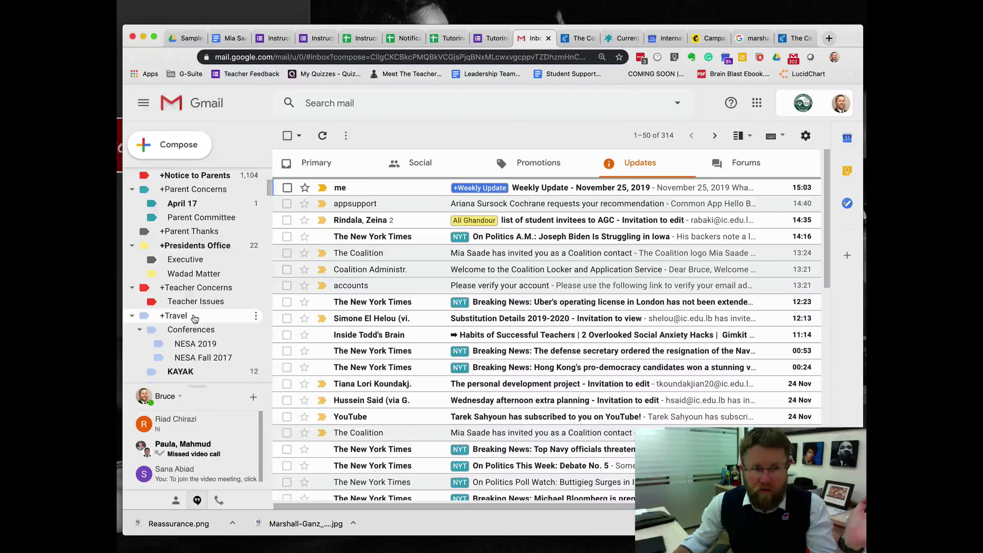
{"action": "scroll", "coordinate": [194, 318], "scroll_direction": "down", "scroll_amount": 8}
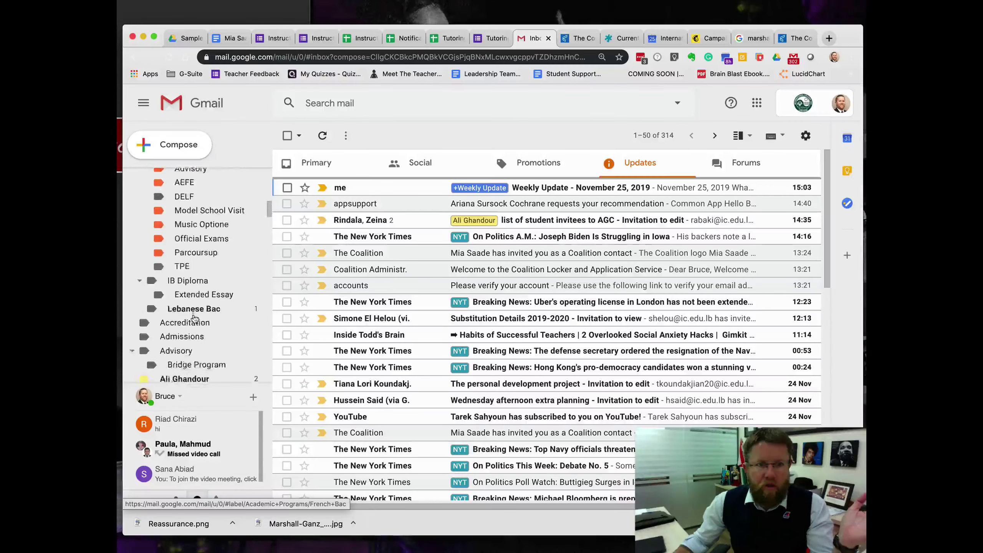
{"action": "scroll", "coordinate": [195, 317], "scroll_direction": "down", "scroll_amount": 10}
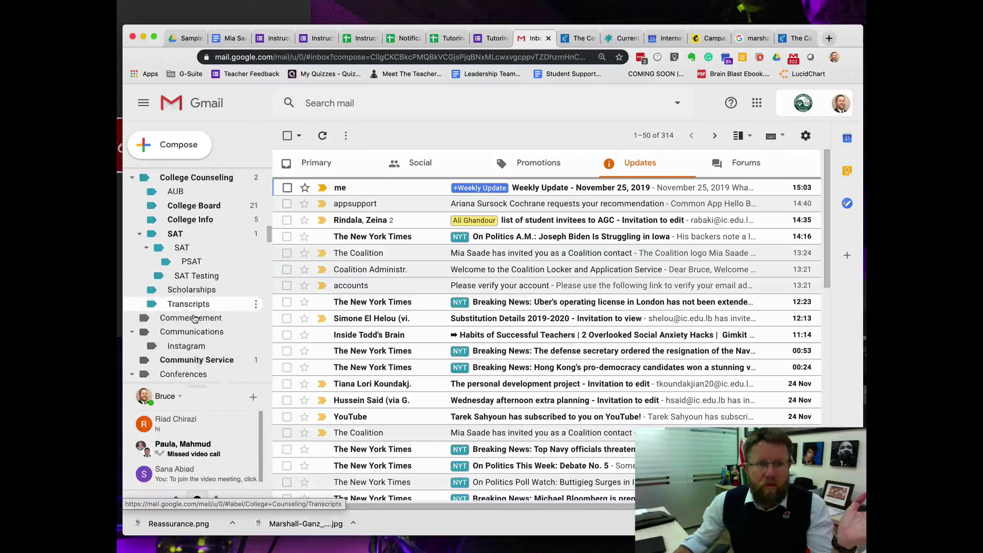
{"action": "scroll", "coordinate": [195, 318], "scroll_direction": "up", "scroll_amount": 4}
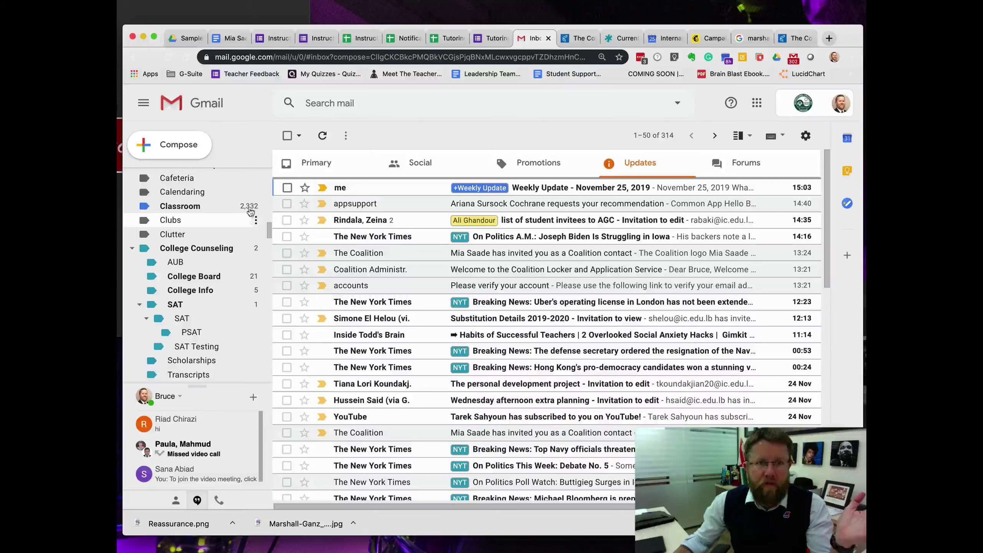
{"action": "left_click", "coordinate": [187, 205]}
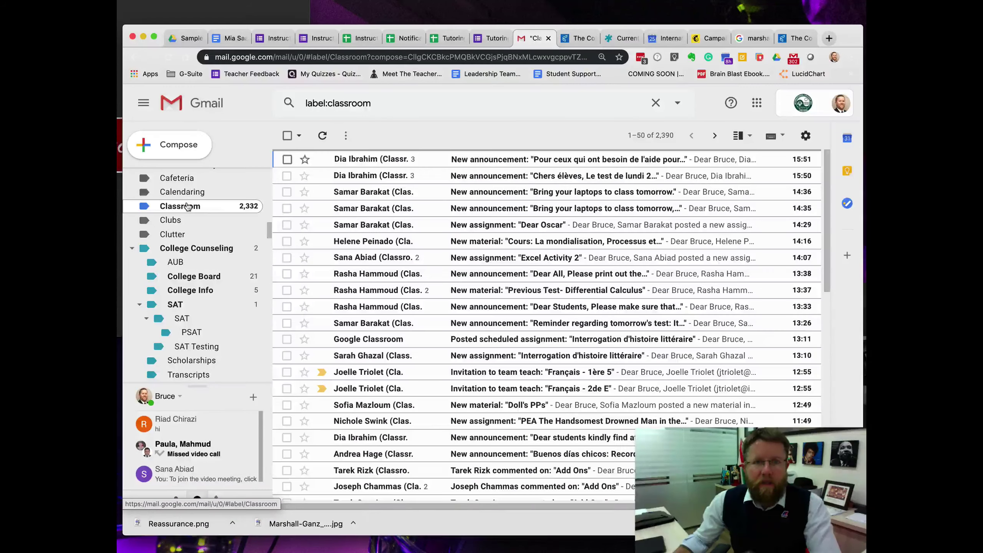
{"action": "scroll", "coordinate": [492, 302], "scroll_direction": "down", "scroll_amount": 15}
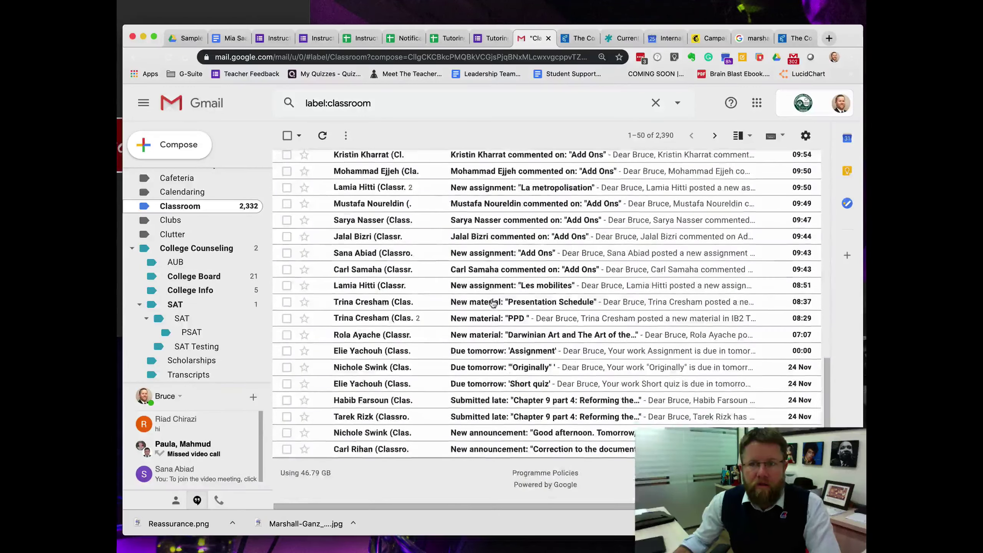
{"action": "scroll", "coordinate": [492, 302], "scroll_direction": "up", "scroll_amount": 15}
{"action": "scroll", "coordinate": [194, 232], "scroll_direction": "up", "scroll_amount": 5}
From the inbox's Updates category, start a filter based on the newest New York Times message and continue to its filter actions
{"action": "left_click", "coordinate": [201, 175]}
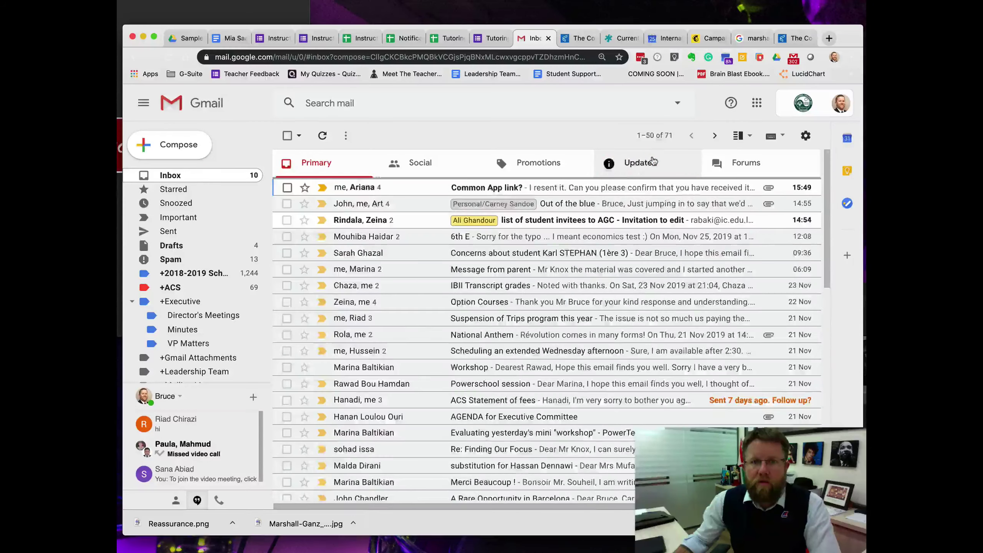
{"action": "left_click", "coordinate": [654, 161]}
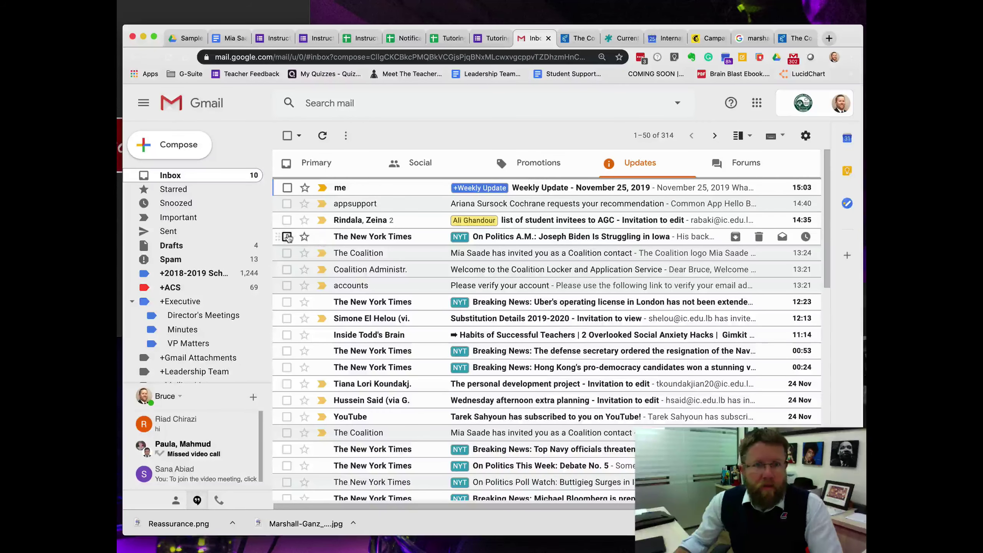
{"action": "left_click", "coordinate": [287, 236]}
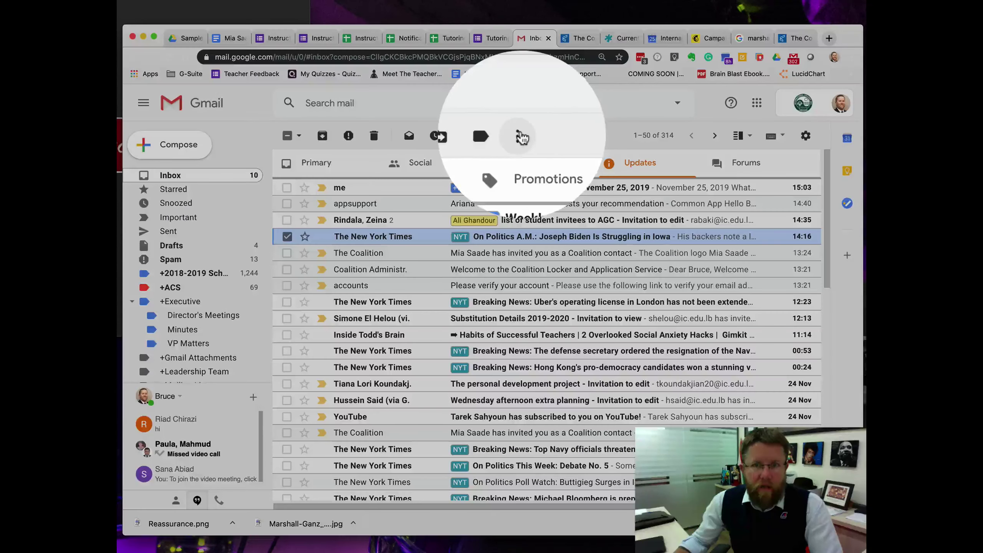
{"action": "left_click", "coordinate": [522, 136]}
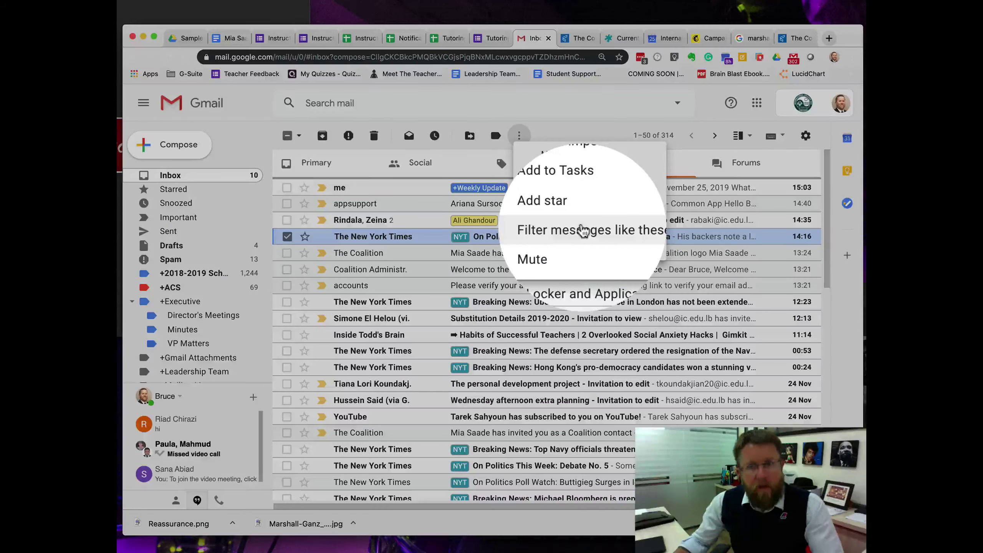
{"action": "left_click", "coordinate": [581, 229]}
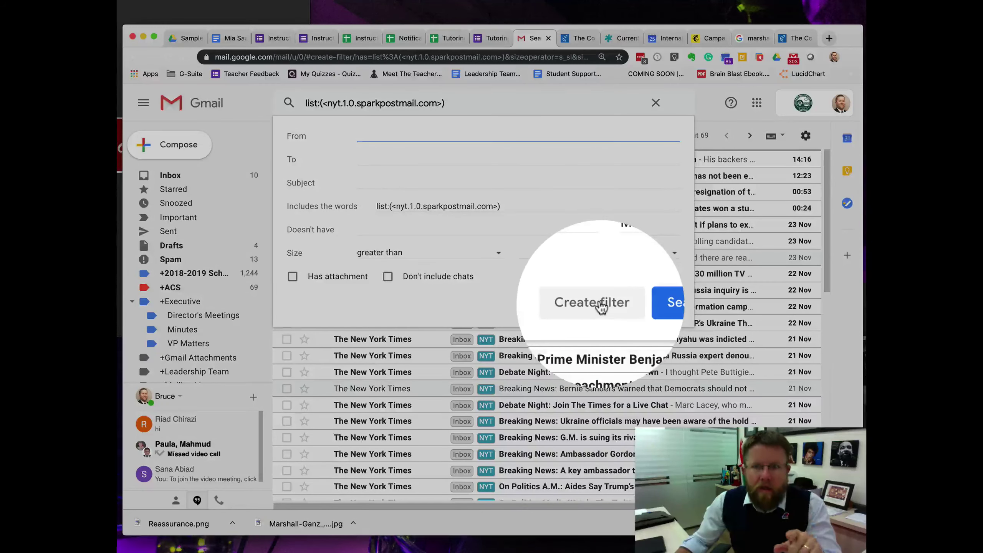
{"action": "left_click", "coordinate": [599, 306]}
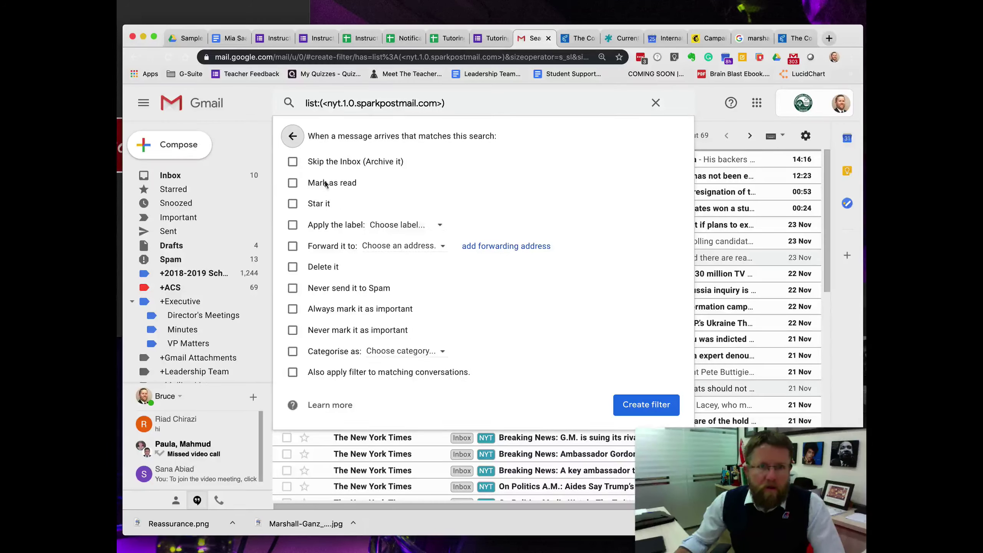
Set the filter to skip the inbox and apply a new label named New York Times
{"action": "left_click", "coordinate": [292, 162]}
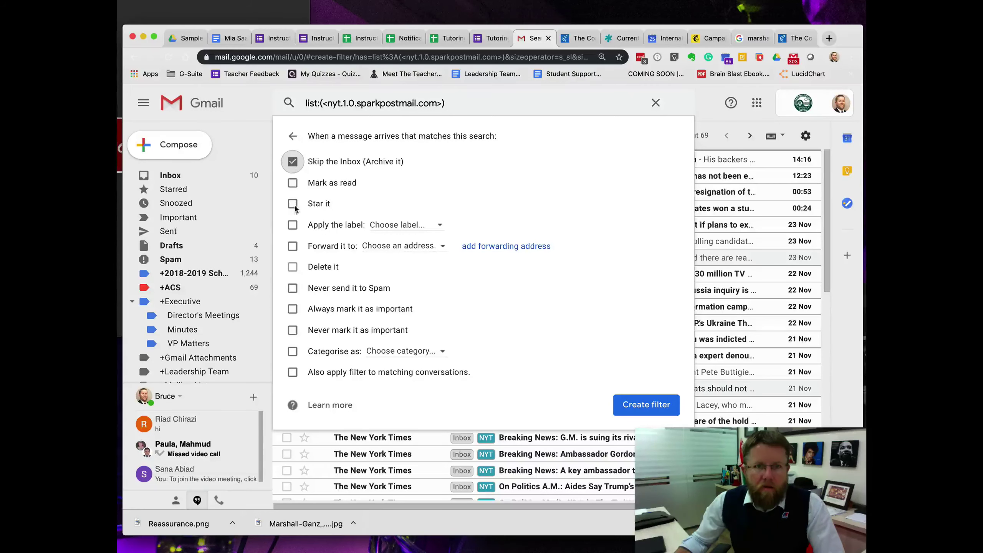
{"action": "left_click", "coordinate": [292, 225]}
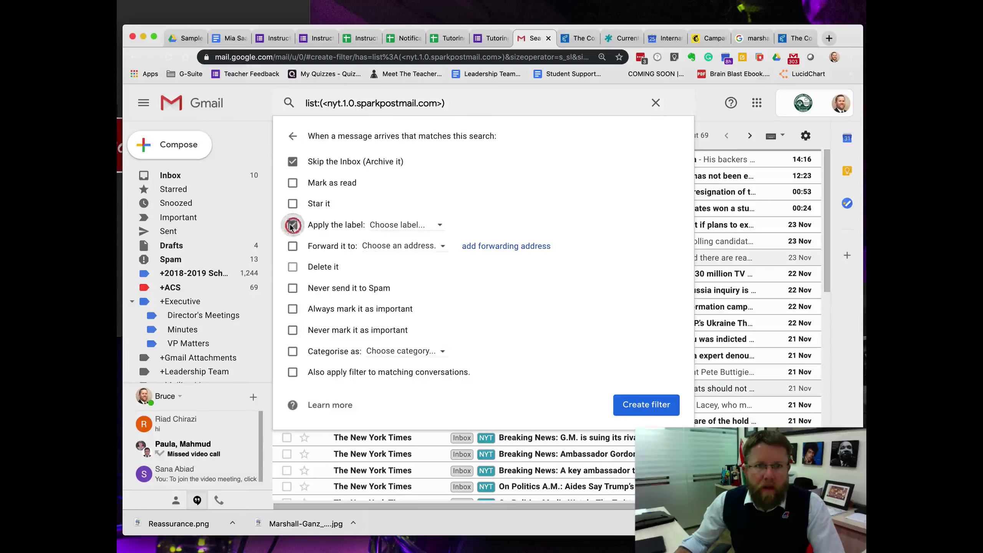
{"action": "left_click", "coordinate": [440, 224]}
{"action": "left_click", "coordinate": [426, 252]}
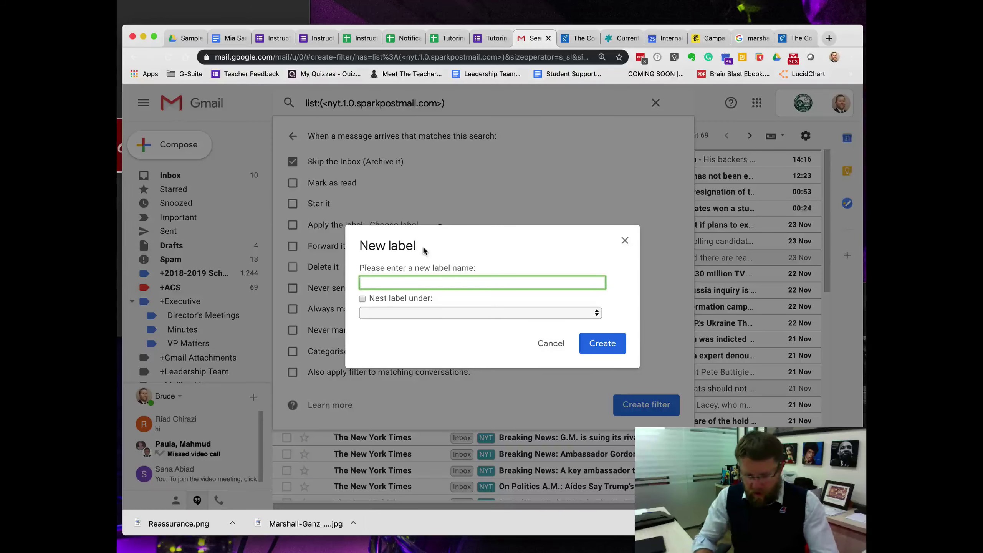
{"action": "type", "text": "New Yo"}
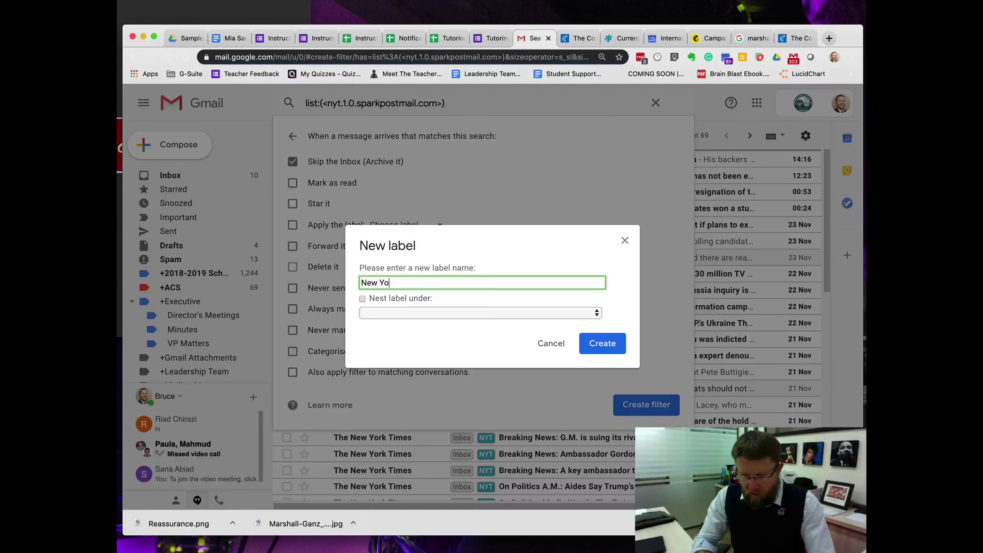
{"action": "type", "text": "rk Times"}
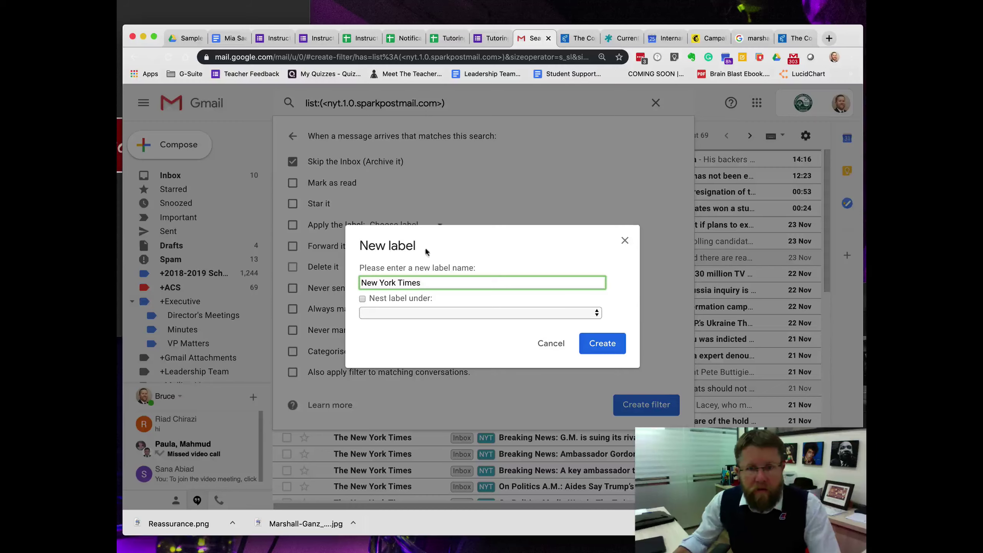
{"action": "left_click", "coordinate": [602, 348]}
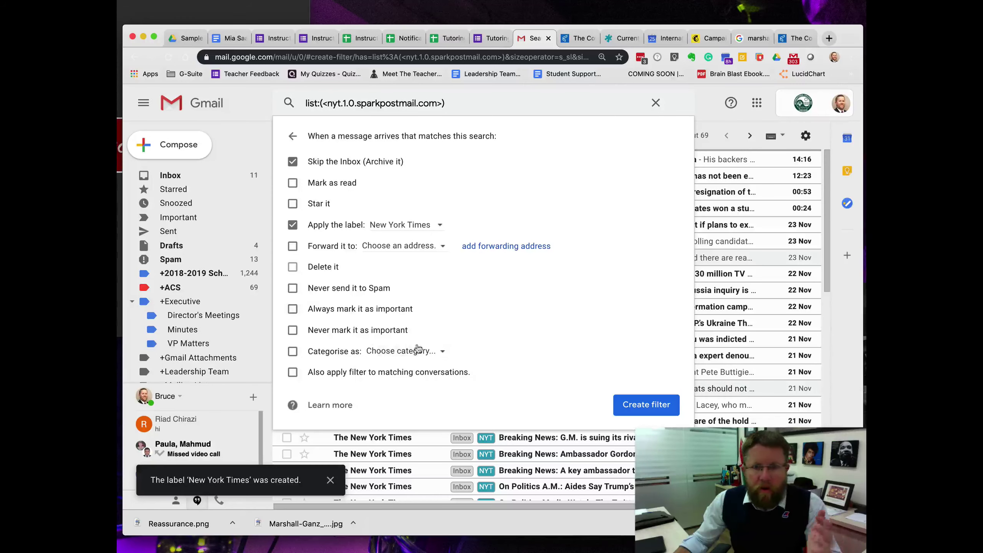
Categorise the filtered mail as Updates, include matching conversations, and create the filter
{"action": "left_click", "coordinate": [434, 351]}
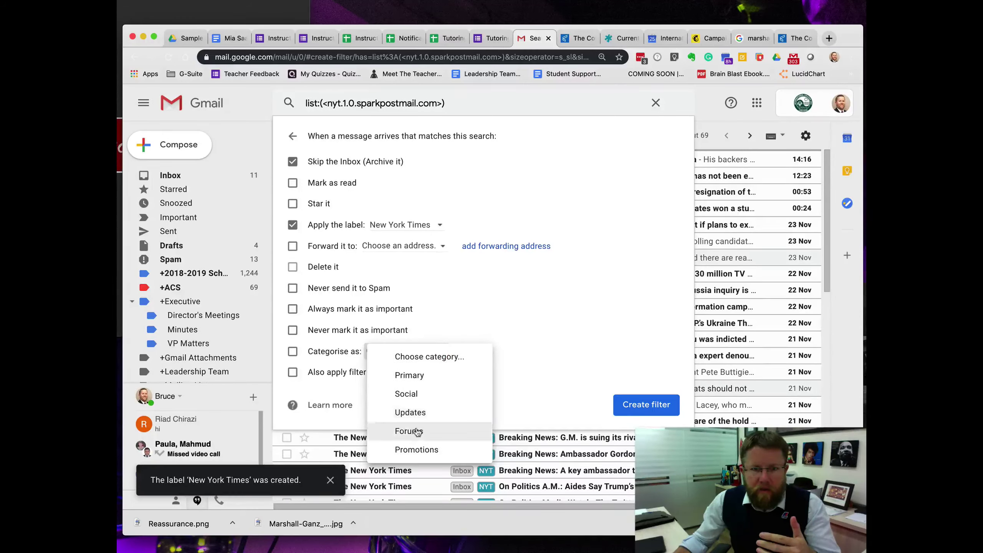
{"action": "left_click", "coordinate": [414, 413]}
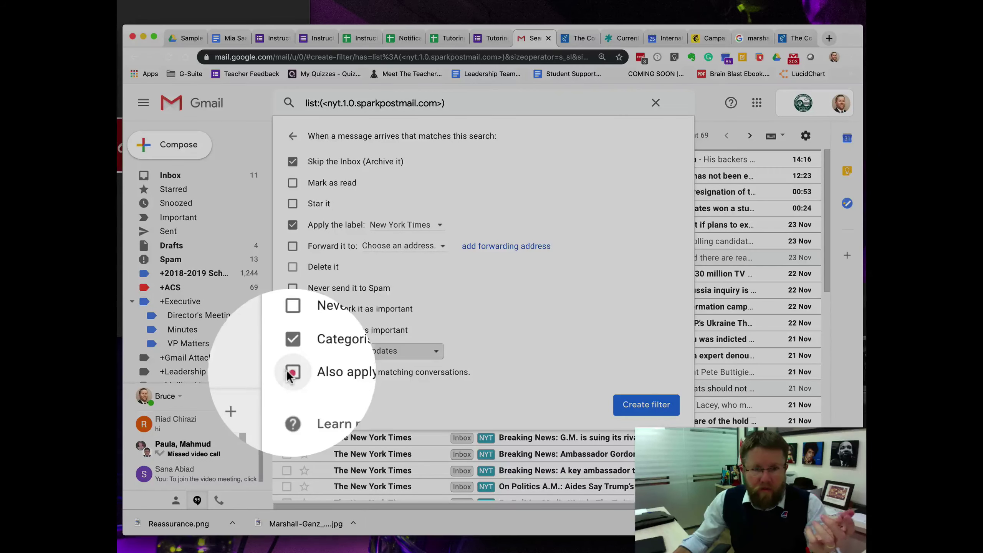
{"action": "left_click", "coordinate": [292, 372]}
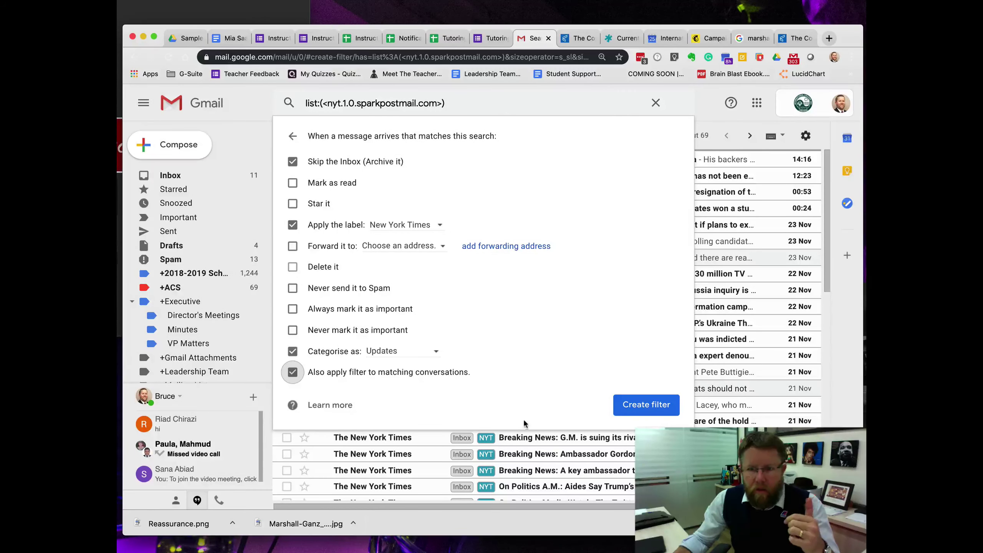
{"action": "left_click", "coordinate": [549, 123]}
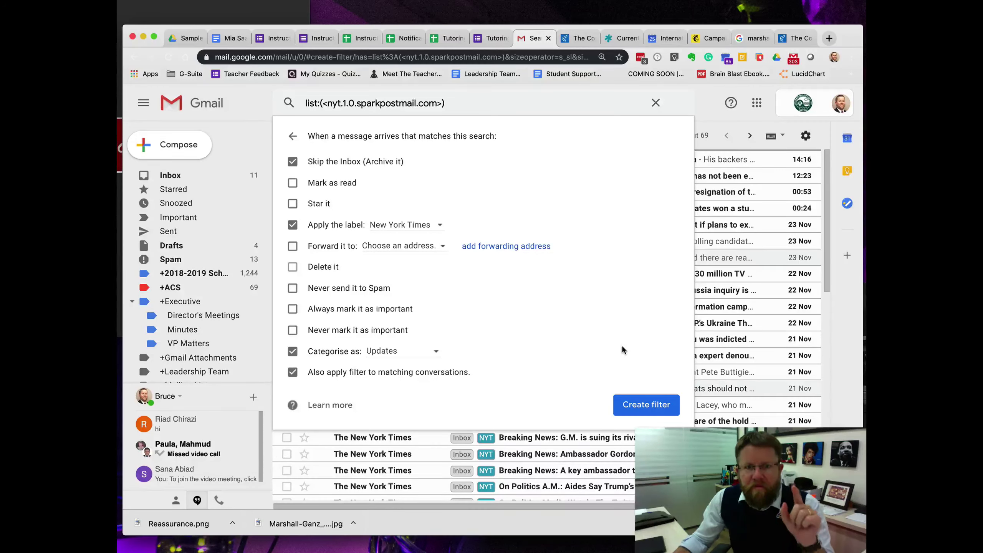
{"action": "left_click", "coordinate": [638, 406]}
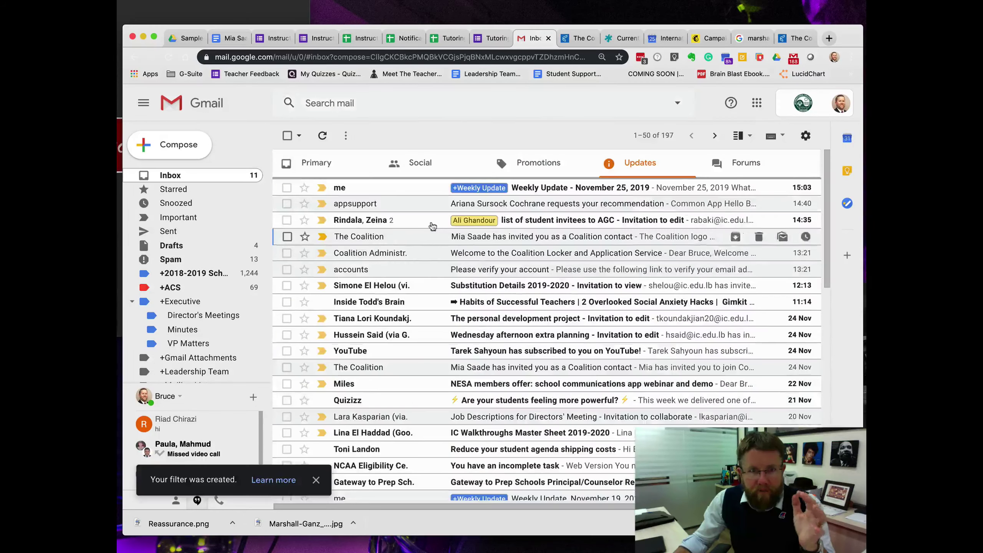
Look through the Updates messages, and find and open the New York Times label in the label list
{"action": "scroll", "coordinate": [536, 354], "scroll_direction": "down", "scroll_amount": 5}
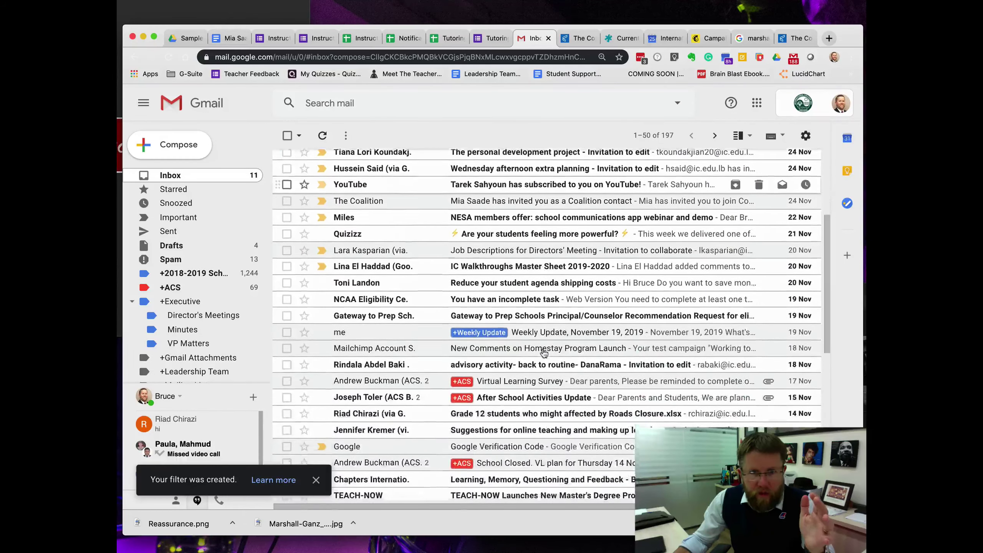
{"action": "scroll", "coordinate": [547, 351], "scroll_direction": "up", "scroll_amount": 5}
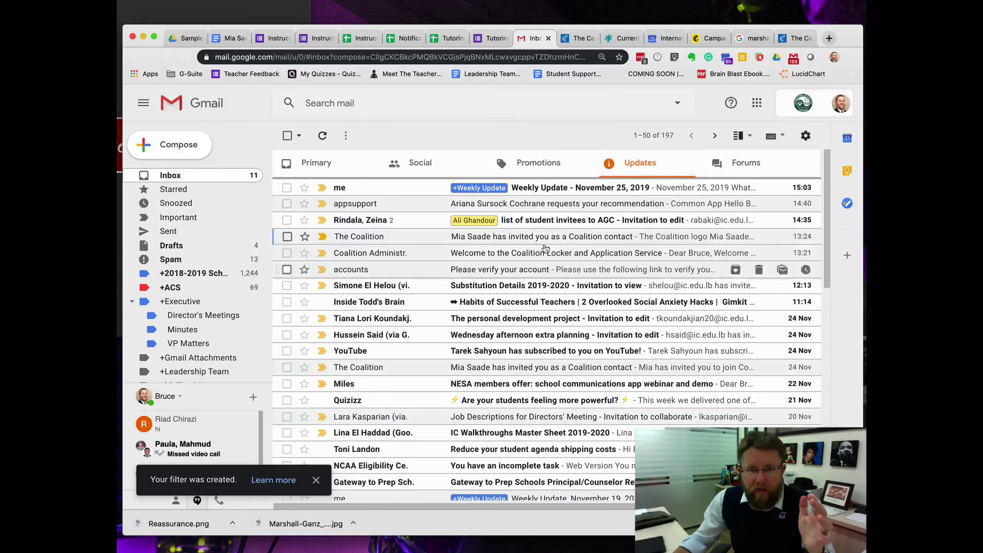
{"action": "scroll", "coordinate": [552, 421], "scroll_direction": "down", "scroll_amount": 15}
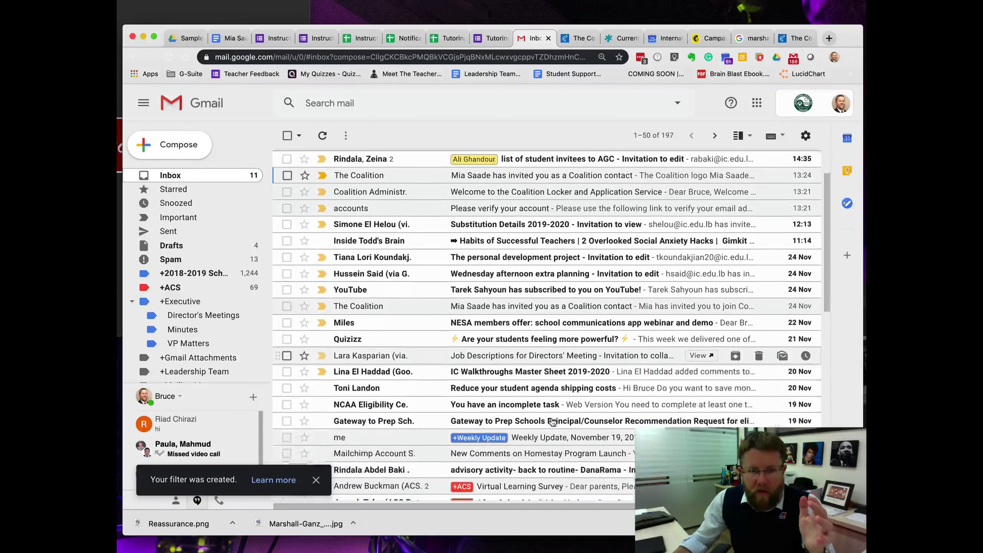
{"action": "scroll", "coordinate": [552, 421], "scroll_direction": "down", "scroll_amount": 12}
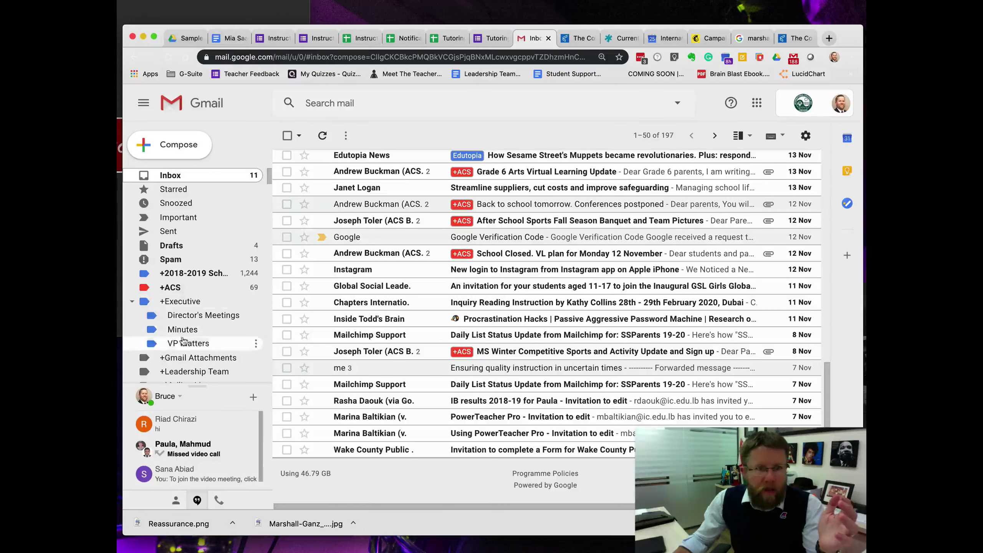
{"action": "scroll", "coordinate": [183, 341], "scroll_direction": "down", "scroll_amount": 15}
{"action": "scroll", "coordinate": [184, 341], "scroll_direction": "down", "scroll_amount": 15}
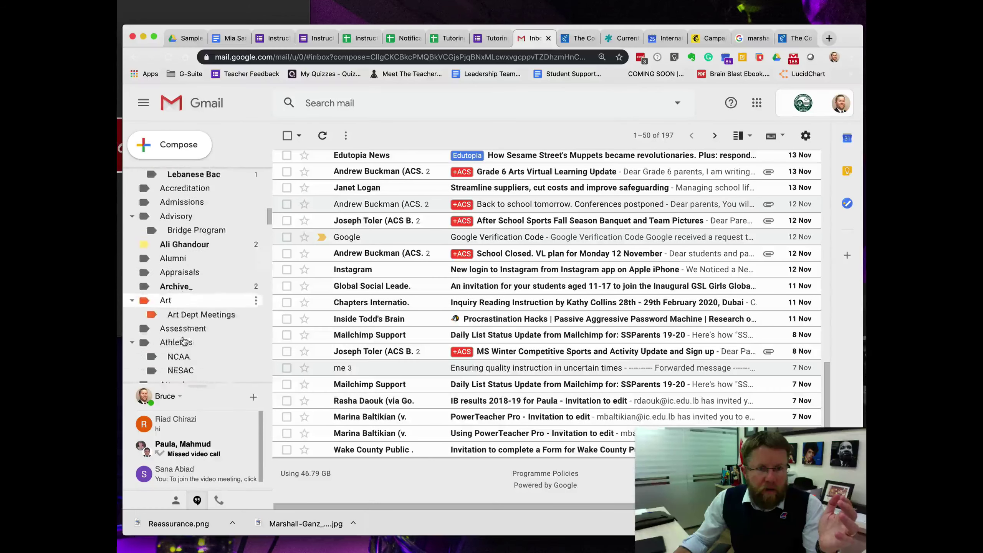
{"action": "scroll", "coordinate": [183, 341], "scroll_direction": "down", "scroll_amount": 15}
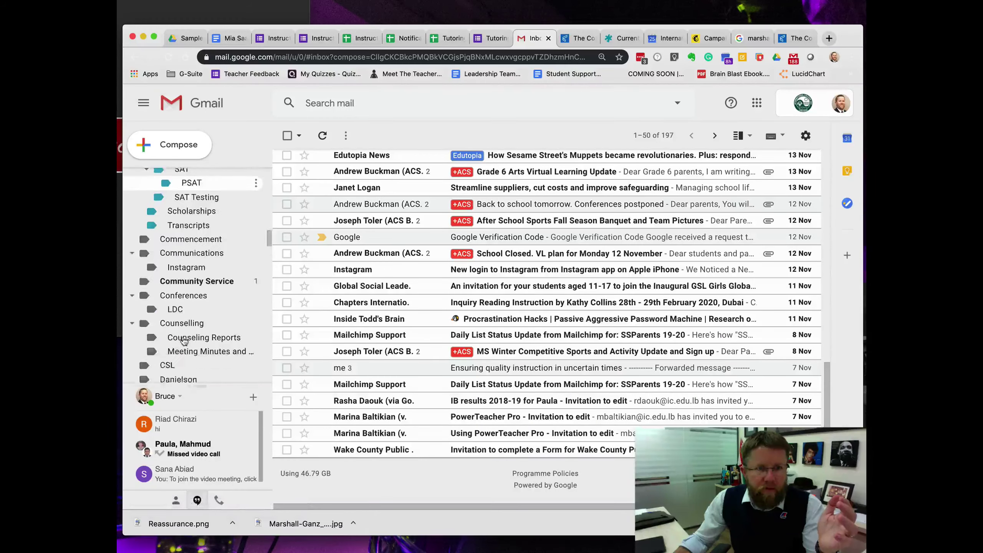
{"action": "scroll", "coordinate": [184, 341], "scroll_direction": "down", "scroll_amount": 15}
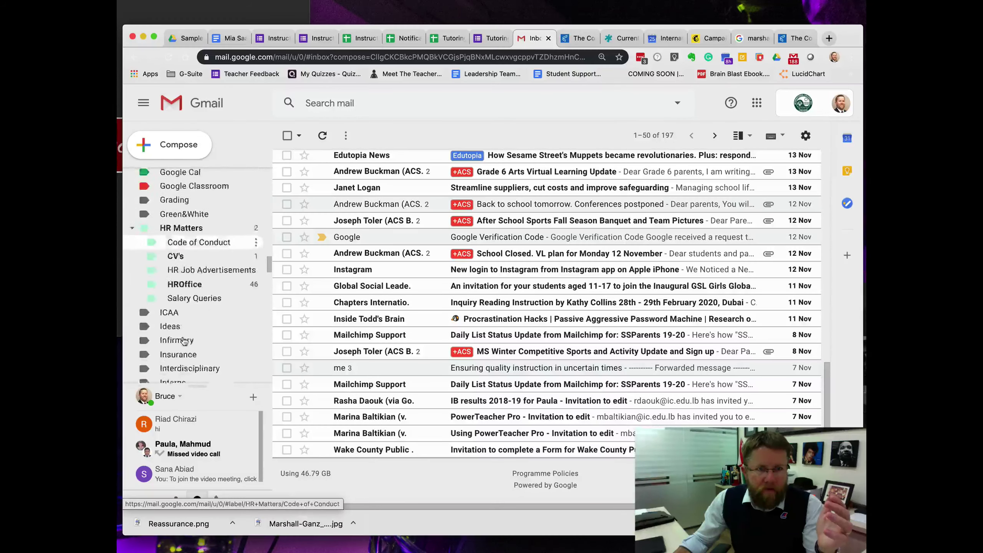
{"action": "scroll", "coordinate": [184, 340], "scroll_direction": "up", "scroll_amount": 1}
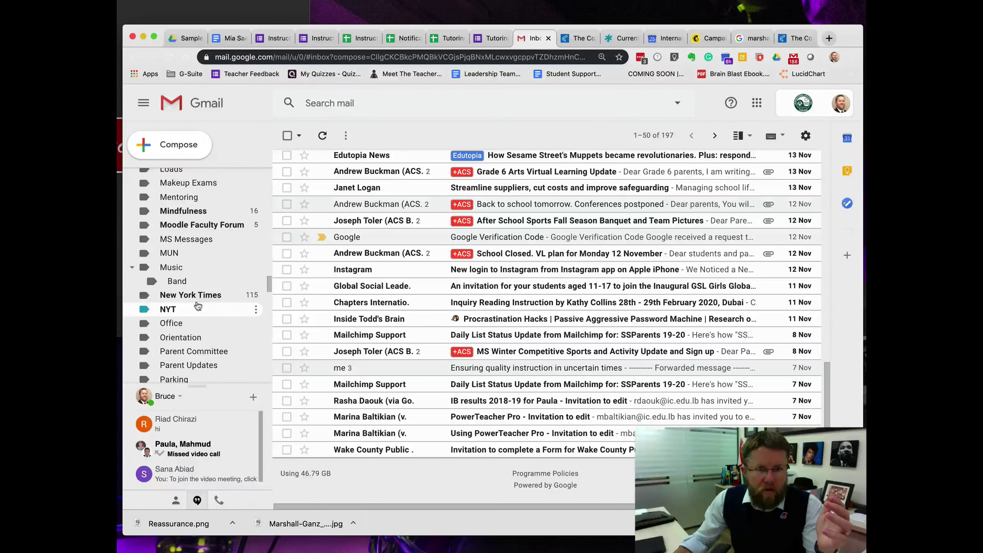
{"action": "scroll", "coordinate": [209, 329], "scroll_direction": "down", "scroll_amount": 1}
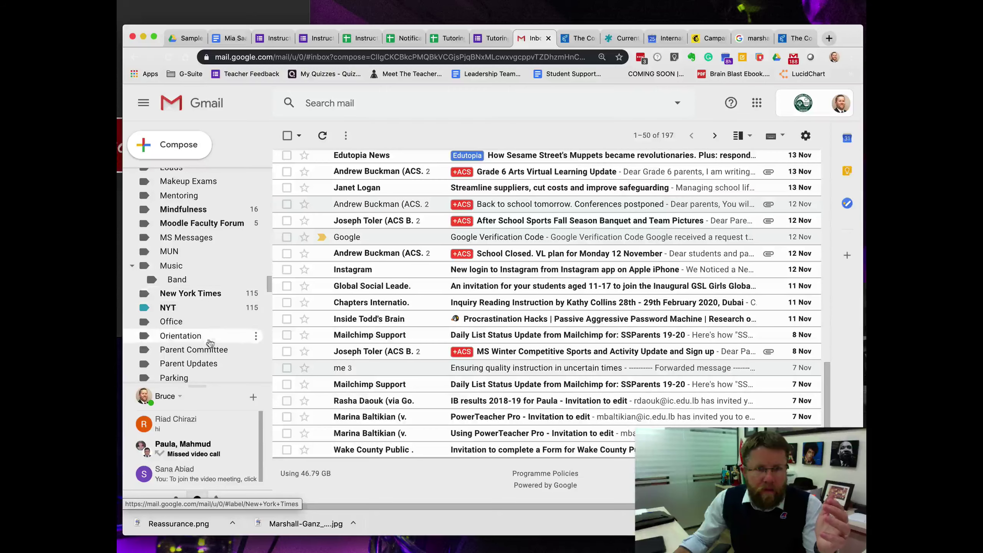
{"action": "left_click", "coordinate": [198, 293]}
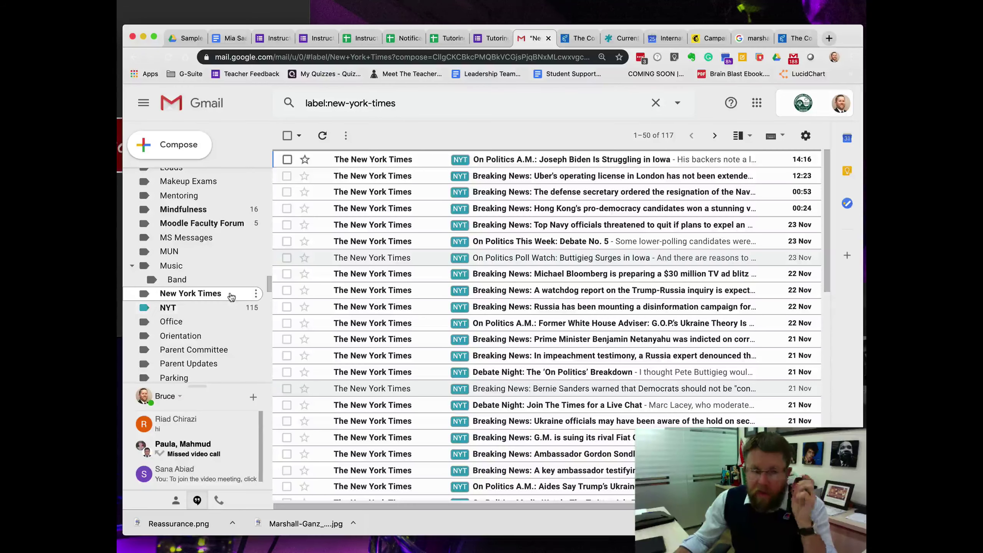
Rename the New York Times label to +New York Times and save the change
{"action": "left_click", "coordinate": [255, 293]}
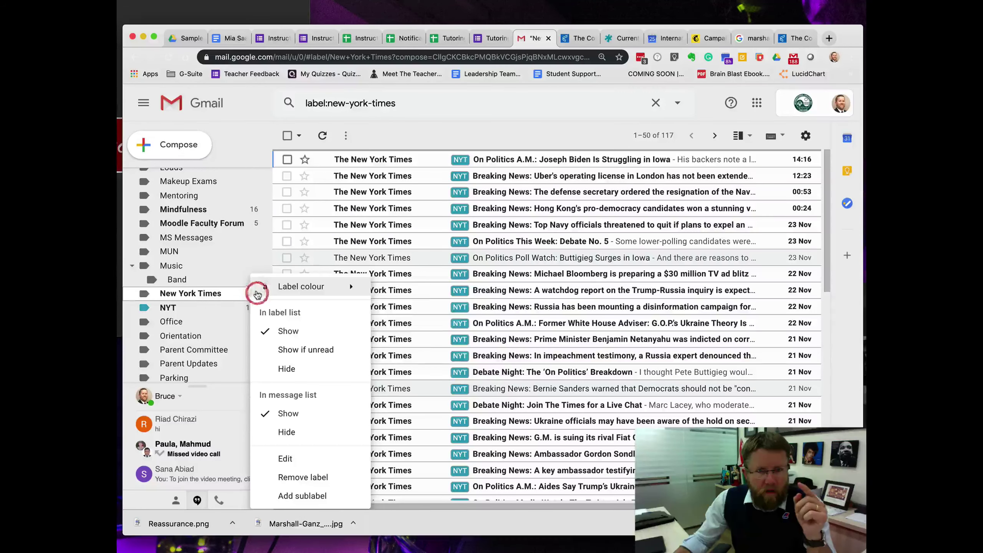
{"action": "mouse_move", "coordinate": [256, 294]}
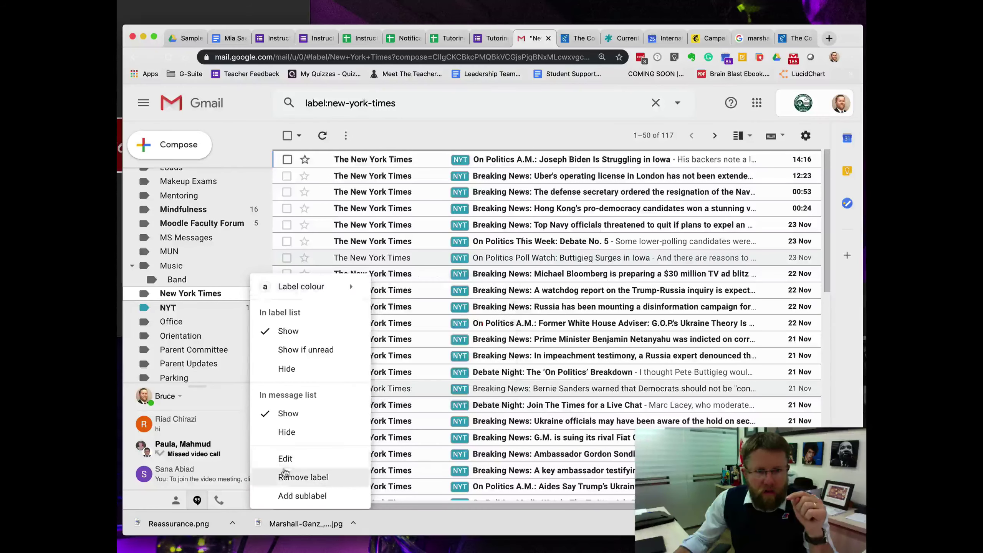
{"action": "left_click", "coordinate": [287, 457]}
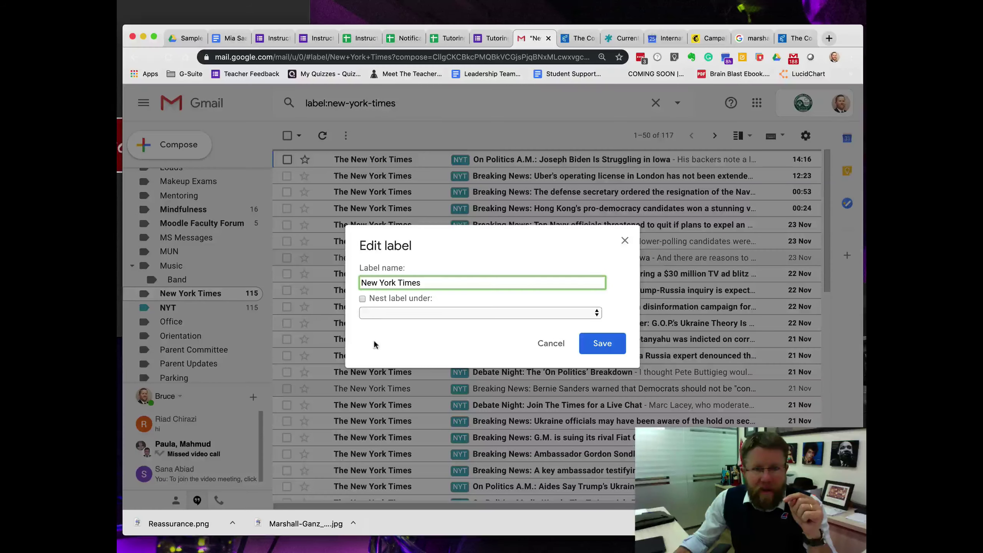
{"action": "left_click", "coordinate": [360, 283]}
{"action": "type", "text": "+"}
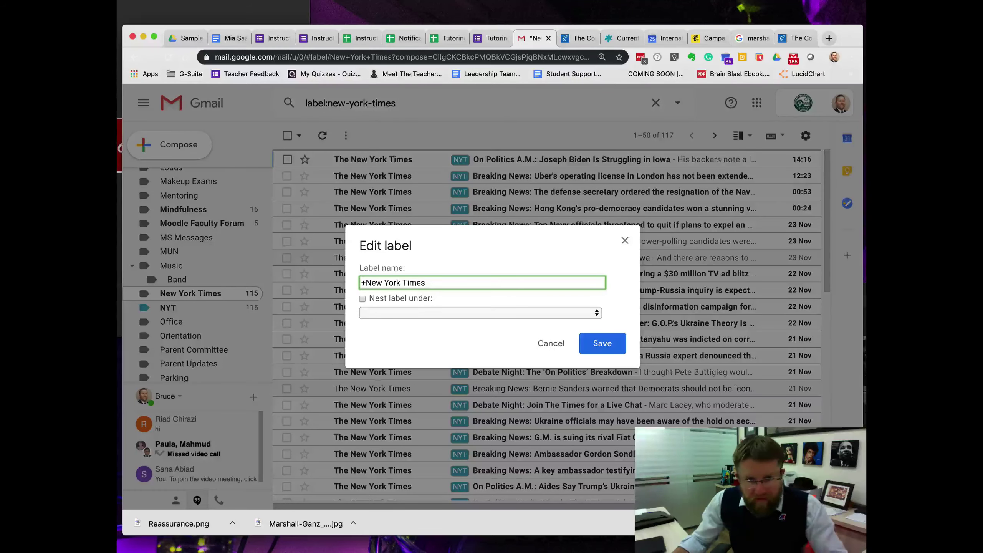
{"action": "left_click", "coordinate": [602, 343]}
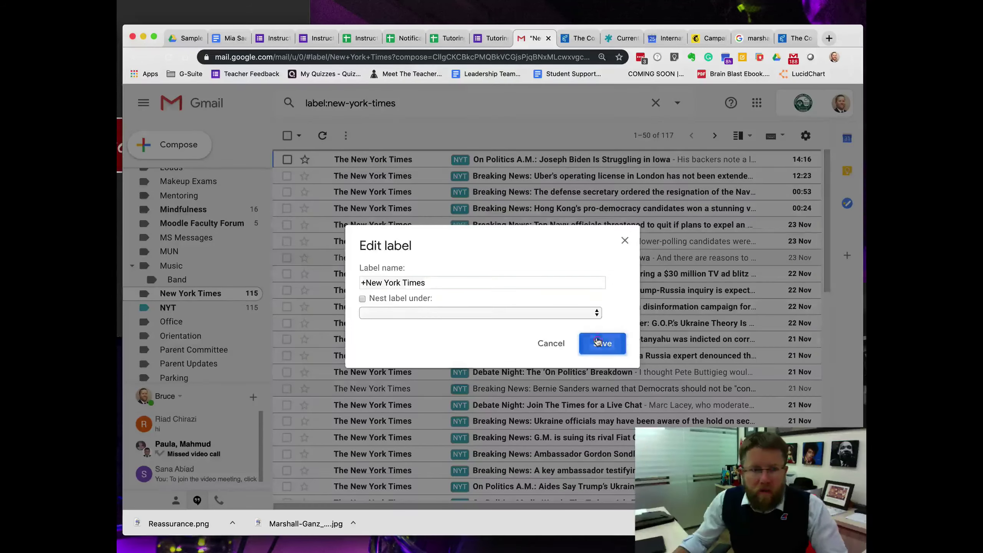
Find the +New York Times label among the plus-prefixed labels and view its messages, also checking those under +Notice to Parents
{"action": "scroll", "coordinate": [198, 280], "scroll_direction": "up", "scroll_amount": 15}
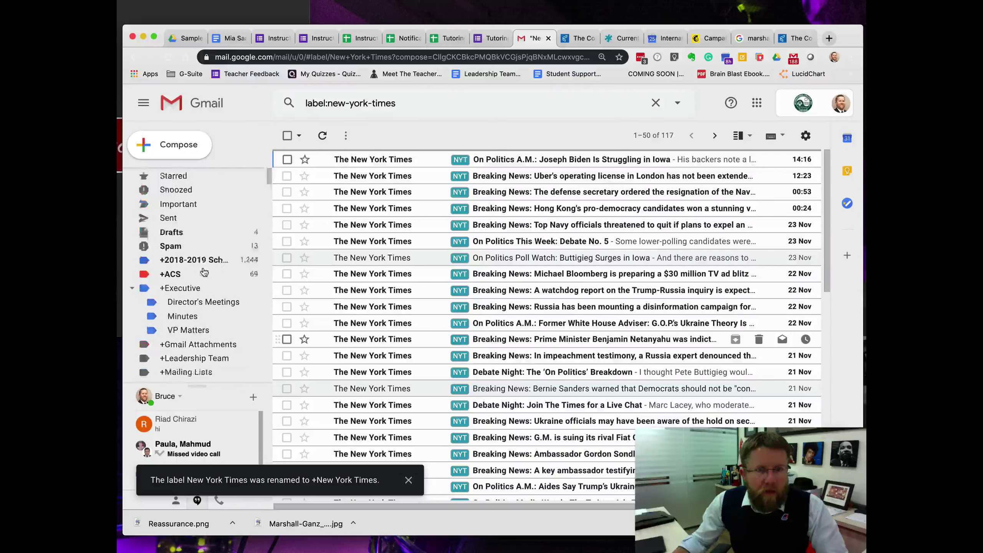
{"action": "scroll", "coordinate": [209, 282], "scroll_direction": "down", "scroll_amount": 5}
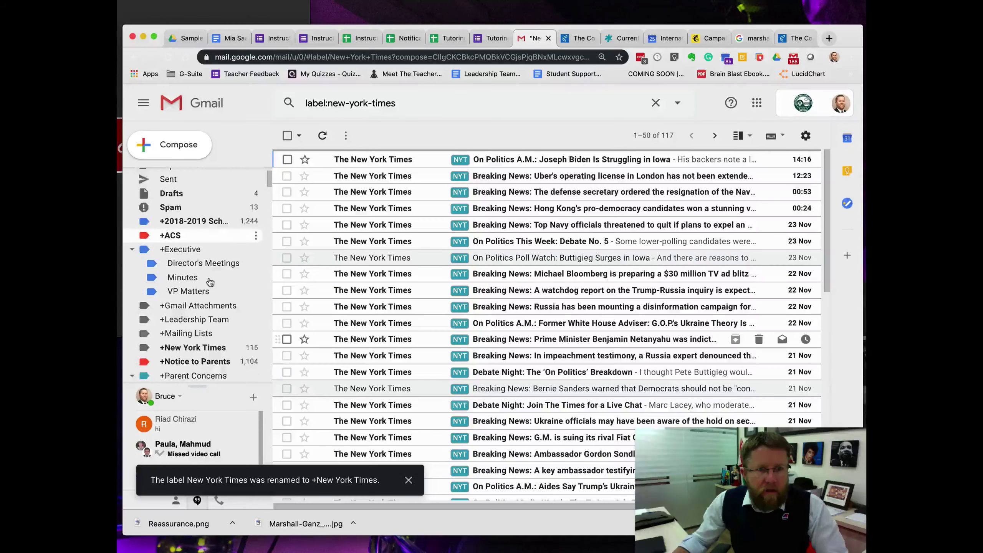
{"action": "scroll", "coordinate": [227, 277], "scroll_direction": "up", "scroll_amount": 5}
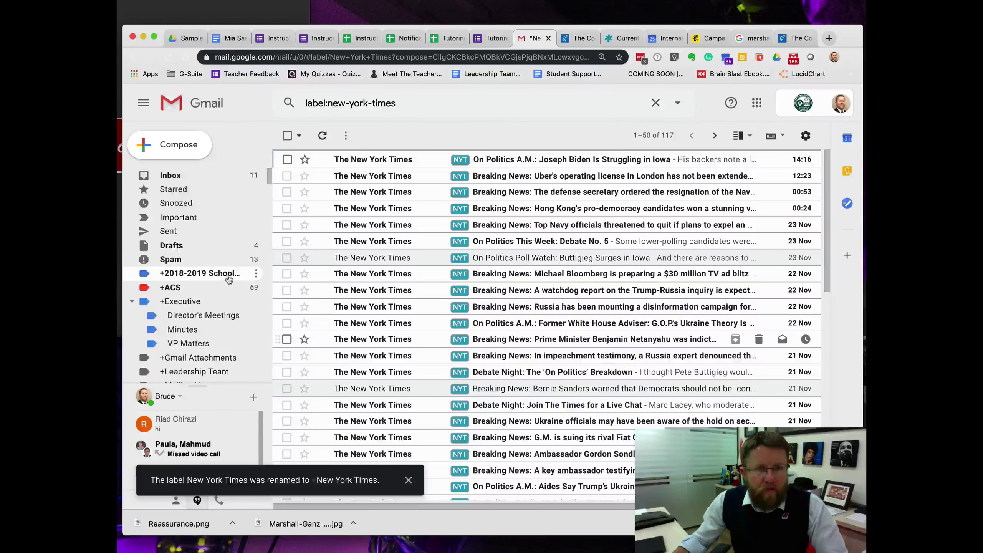
{"action": "scroll", "coordinate": [205, 344], "scroll_direction": "down", "scroll_amount": 4}
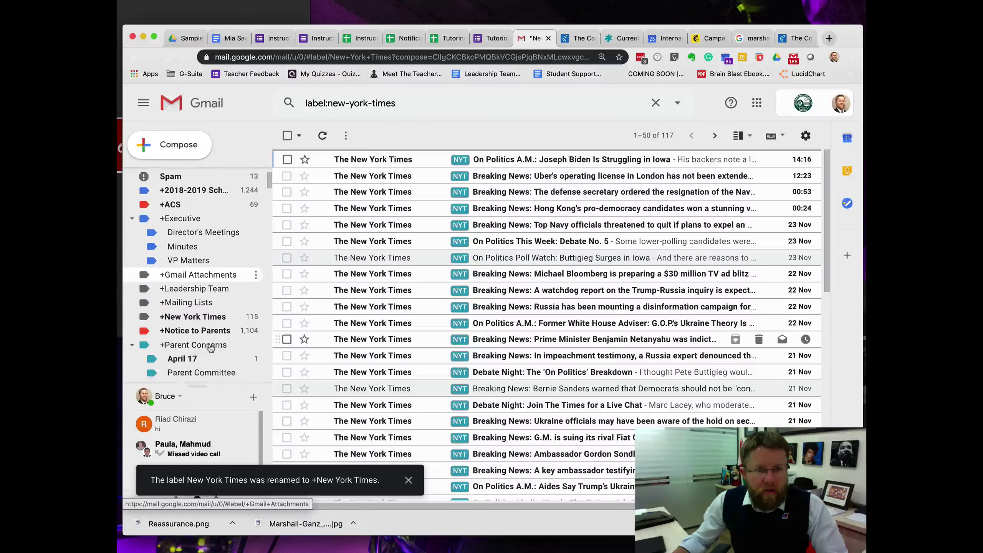
{"action": "left_click", "coordinate": [205, 317]}
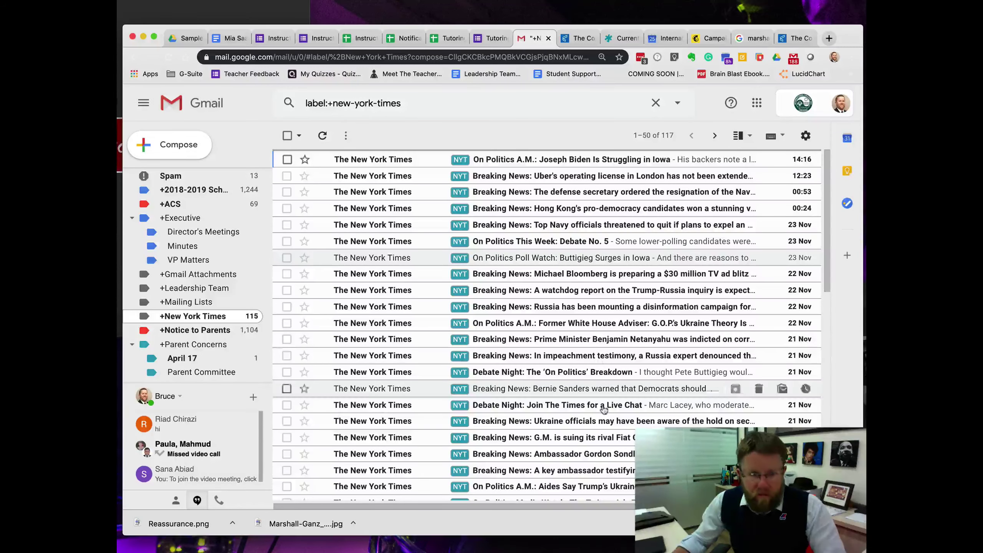
{"action": "left_click", "coordinate": [224, 331]}
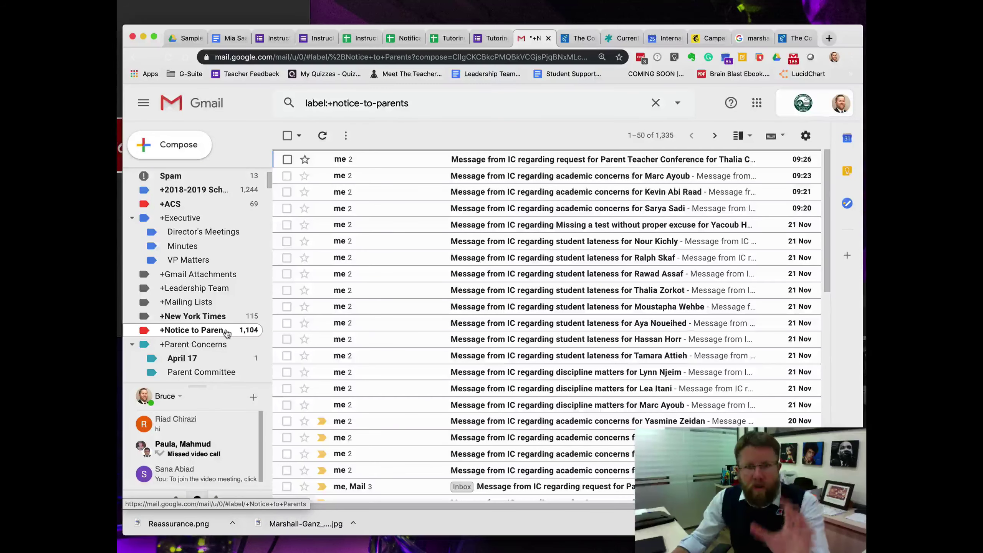
{"action": "left_click", "coordinate": [206, 319]}
Find the +Weekly Update label further down the label list and open it
{"action": "scroll", "coordinate": [206, 325], "scroll_direction": "down", "scroll_amount": 5}
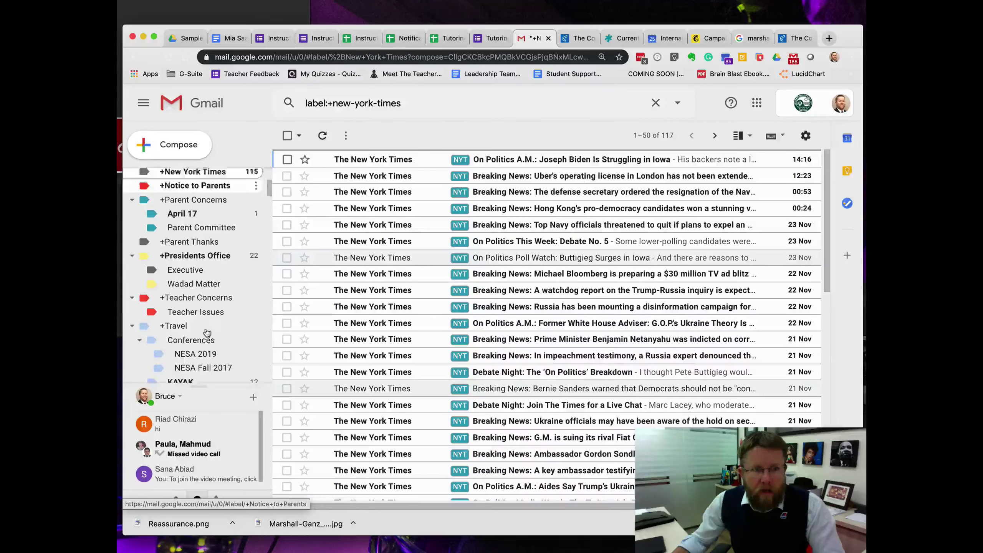
{"action": "scroll", "coordinate": [206, 317], "scroll_direction": "down", "scroll_amount": 5}
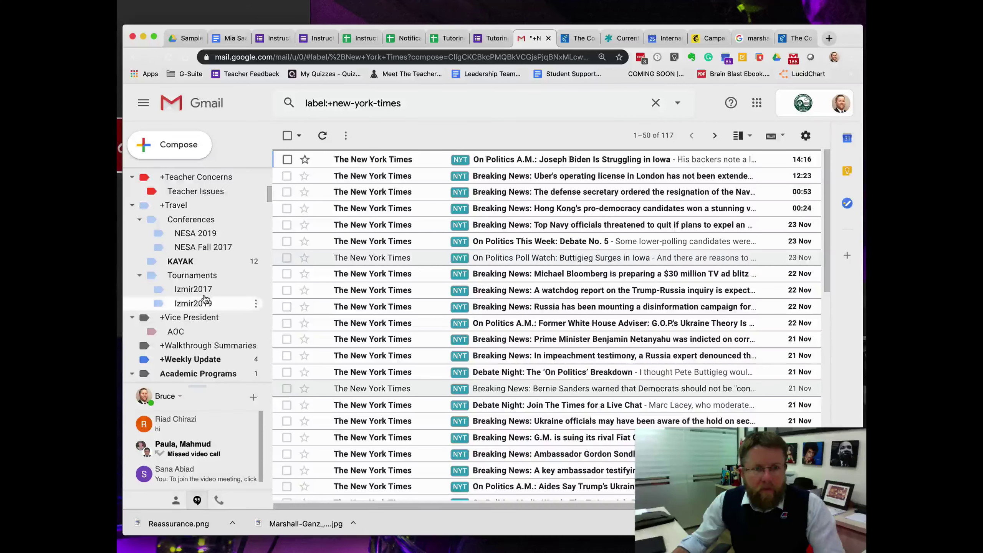
{"action": "left_click", "coordinate": [206, 298]}
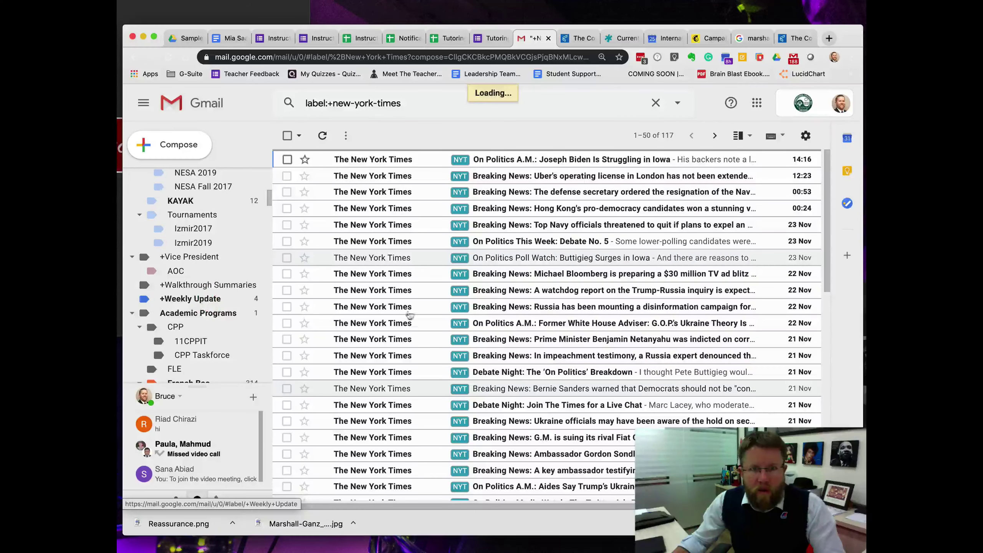